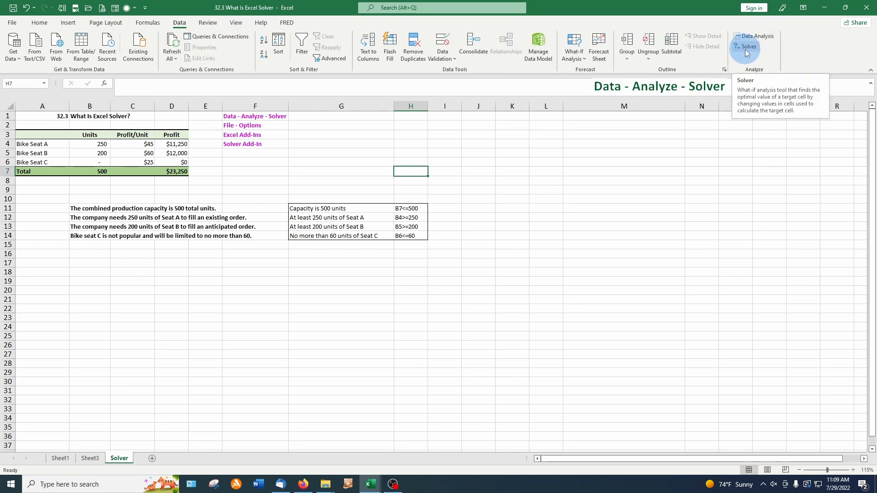
Step: Open Solver and examine its objective, constraints and available solving methods on the blank sheet, keeping GRG Nonlinear, and close it
left_click(745, 46)
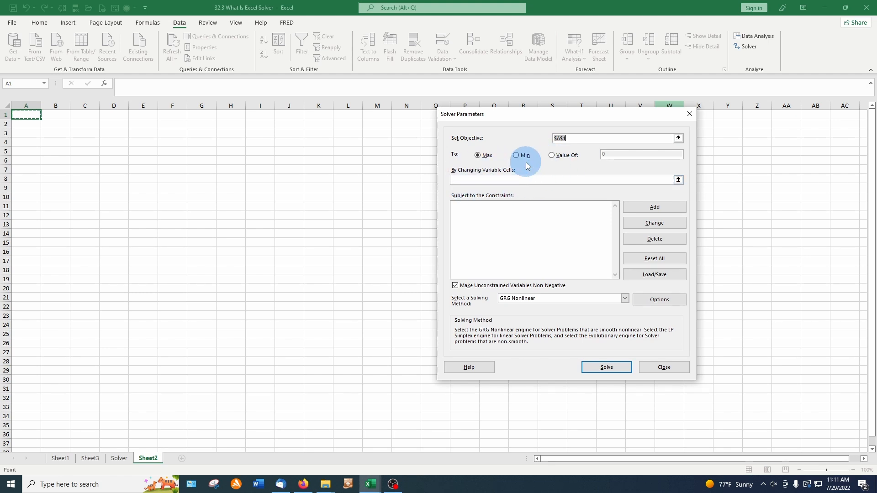
left_click(478, 210)
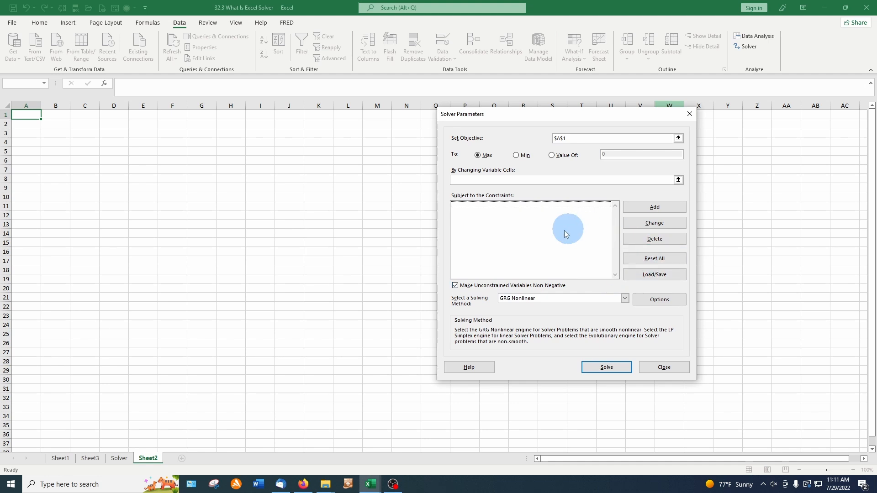
left_click(625, 299)
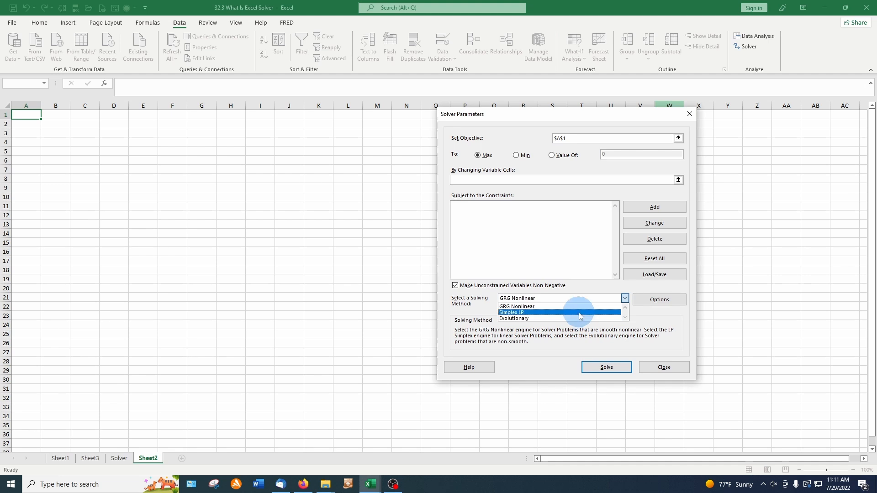
left_click(626, 298)
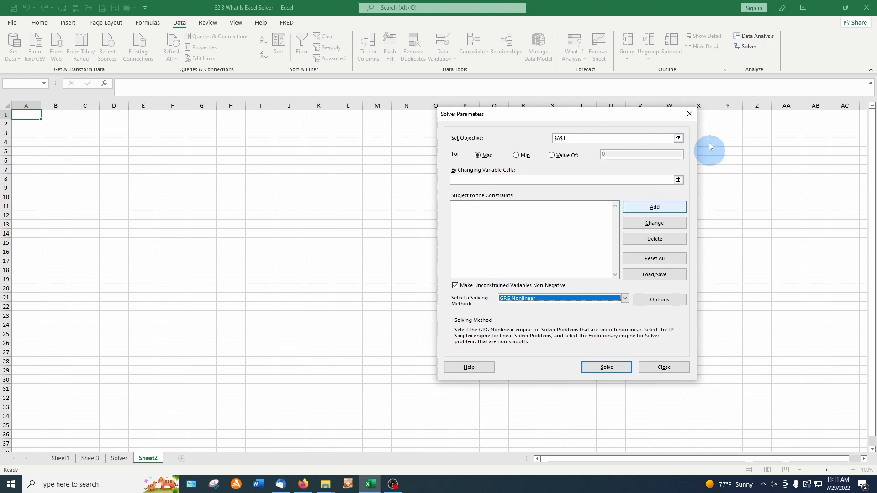
left_click(664, 368)
left_click(372, 485)
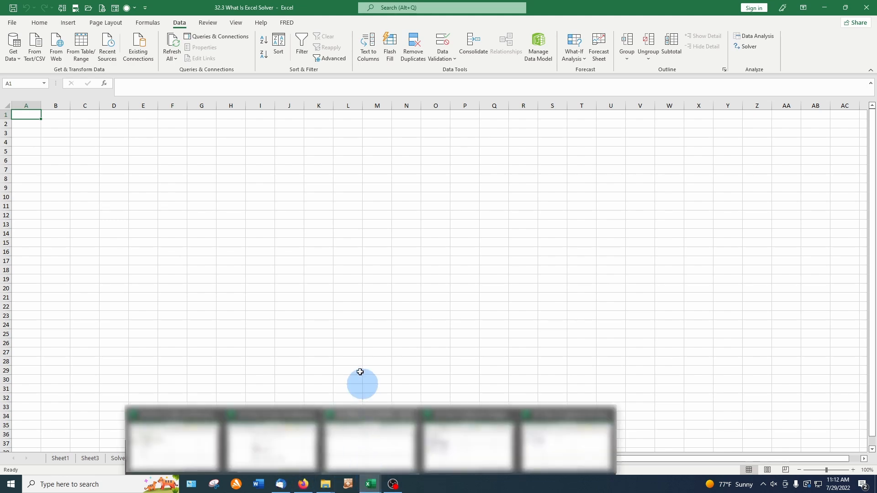
Step: On the Solver sheet, draft a Solver constraint limiting the total units in B7 to <= 500 and discard it
left_click(120, 458)
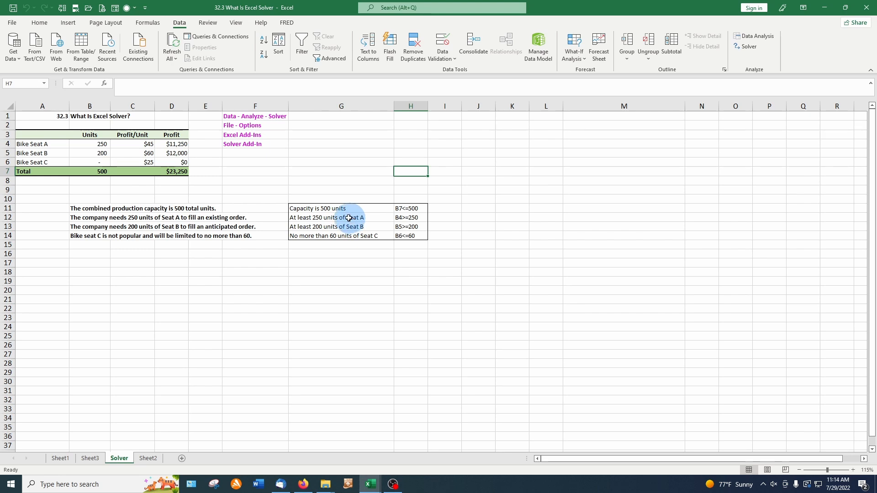
left_click(748, 45)
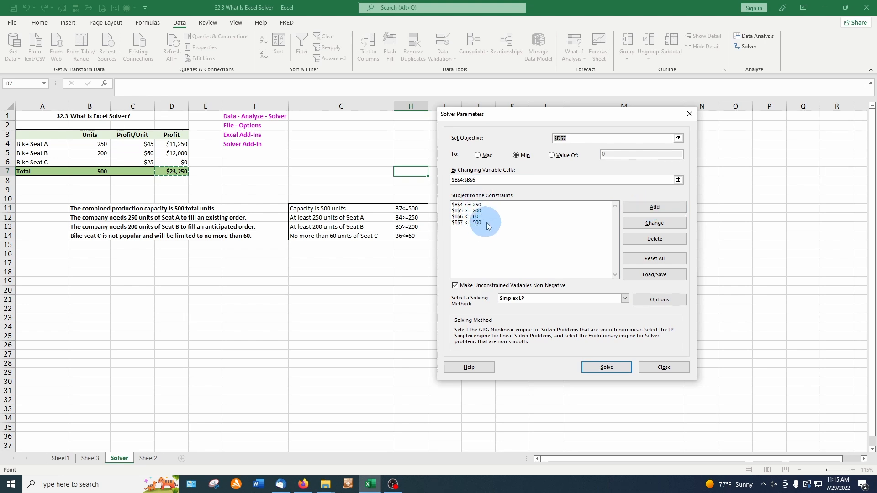
left_click(654, 209)
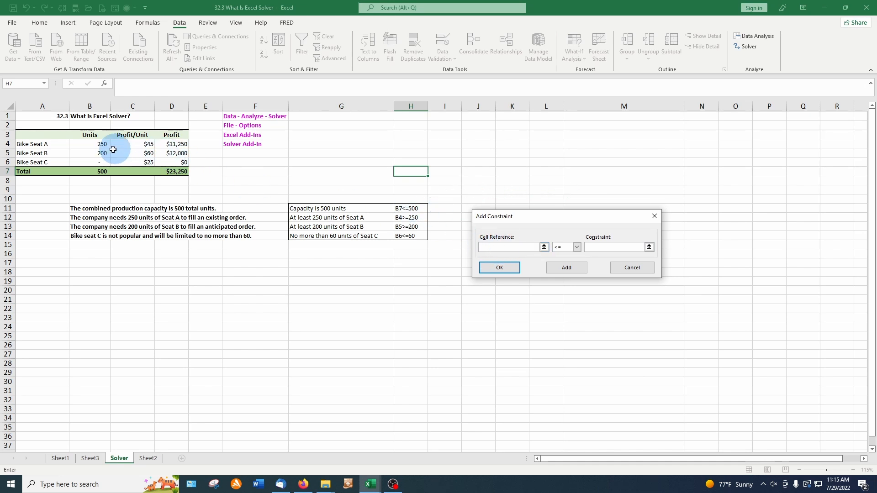
left_click(90, 171)
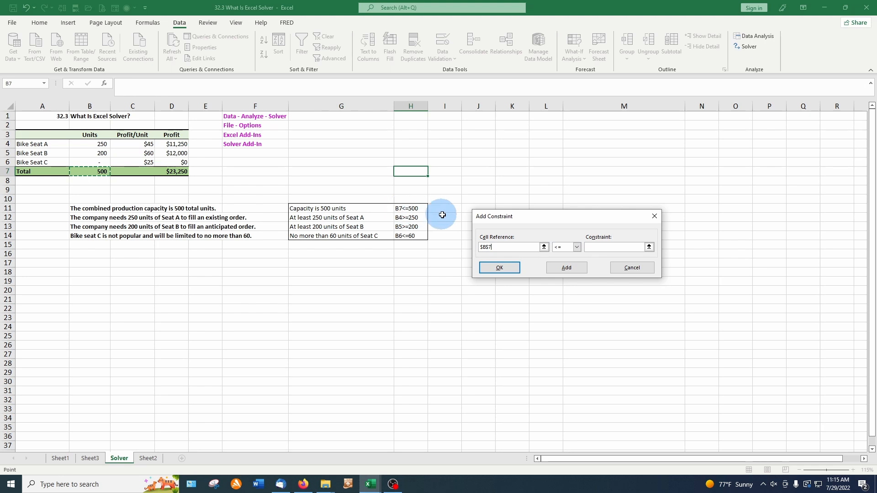
left_click(606, 247)
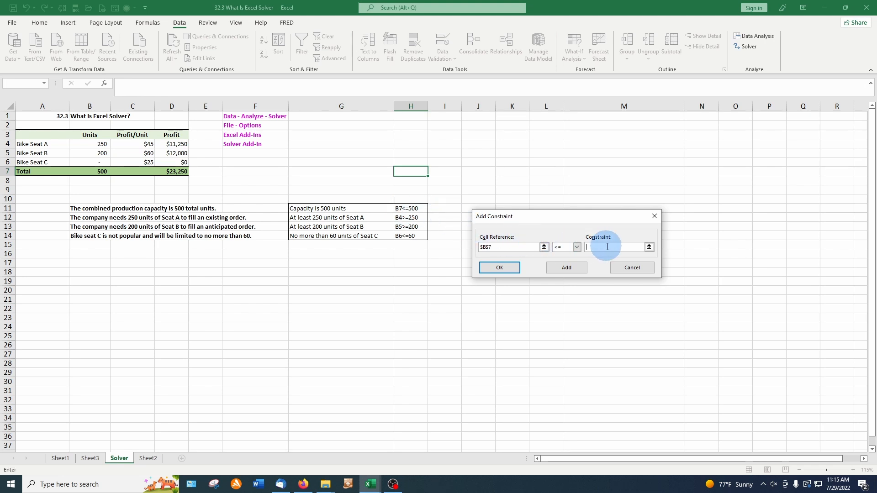
type("500")
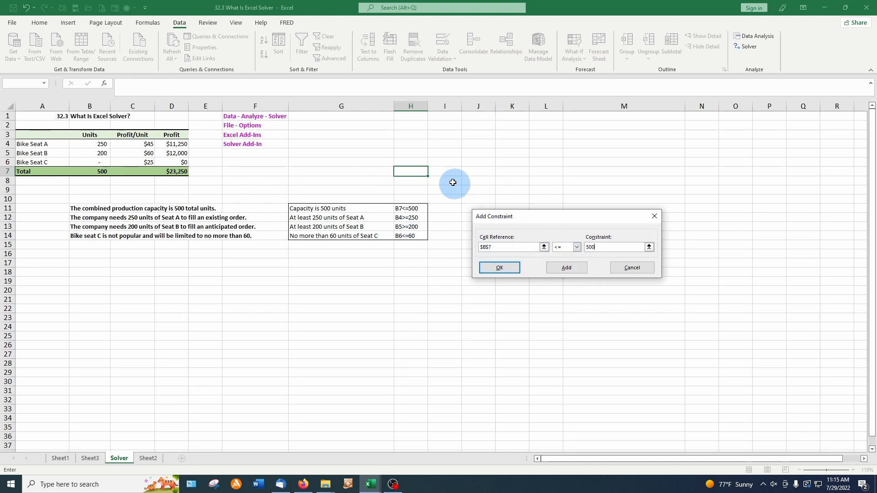
left_click(627, 269)
Step: Run Solver with the existing profit objective and constraints, and dismiss the results without keeping them
left_click(477, 212)
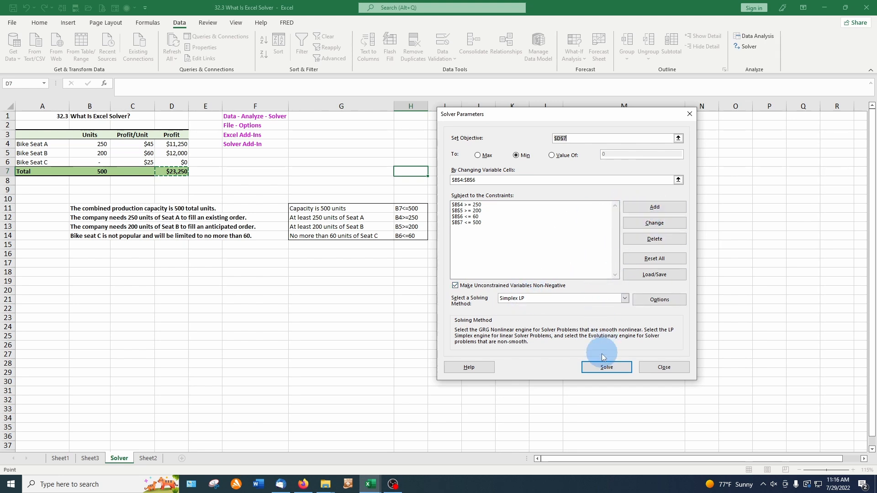
left_click(607, 368)
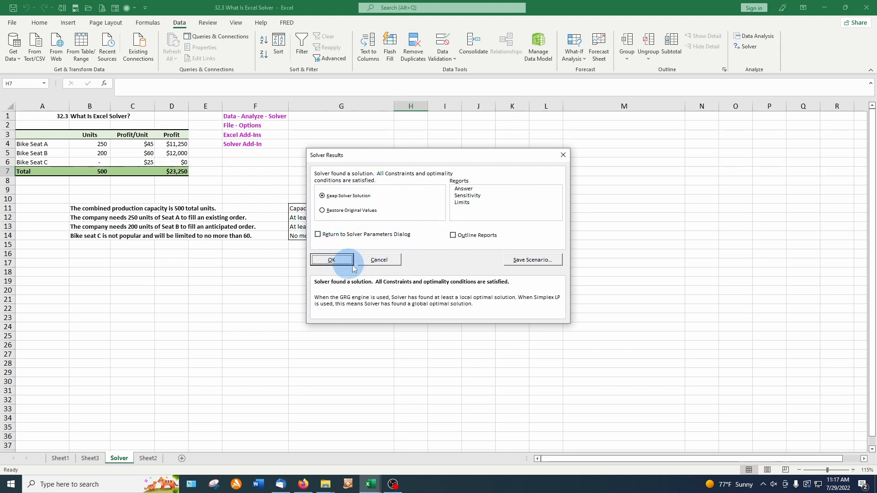
left_click(379, 261)
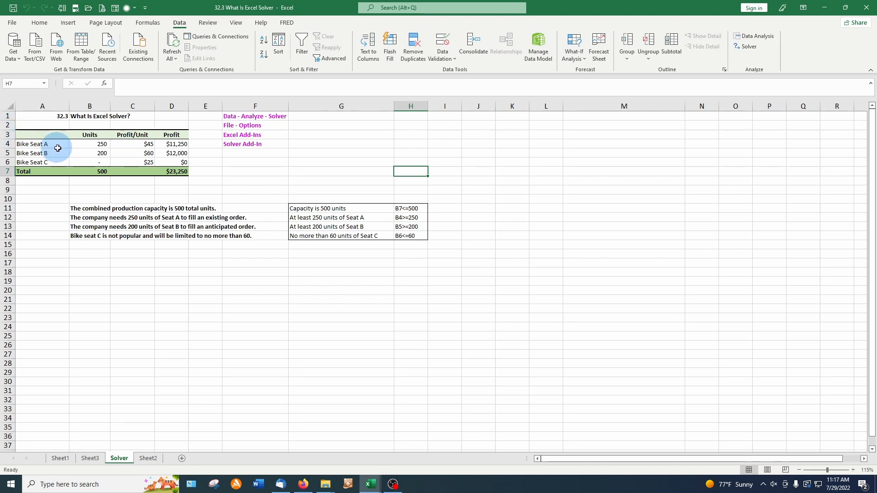
Step: Enter trial units of 100 for Bike Seat A, 150 for Bike Seat B and 45 for Bike Seat C
left_click(91, 146)
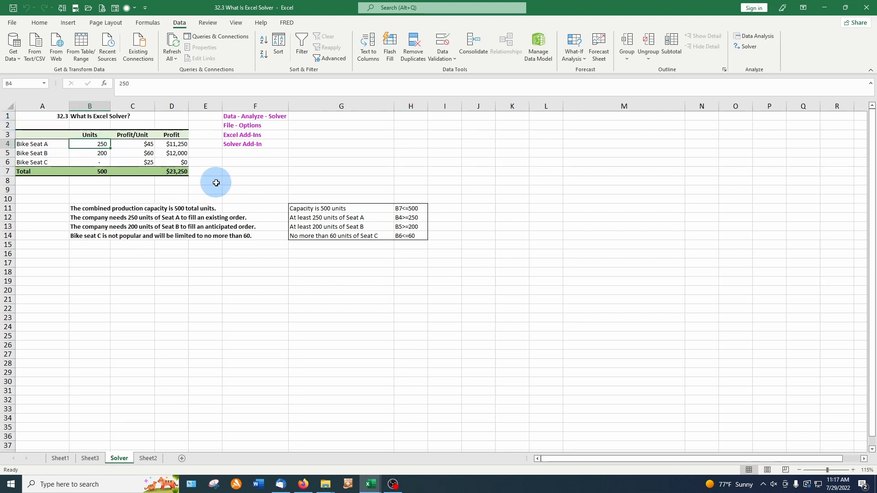
type("100")
key("Return")
type("1")
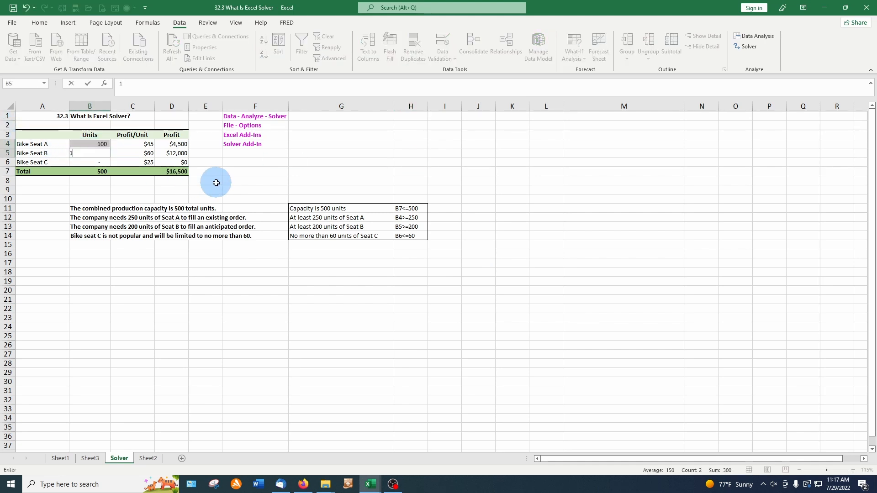
type("50")
key("Return")
type("45")
key("Return")
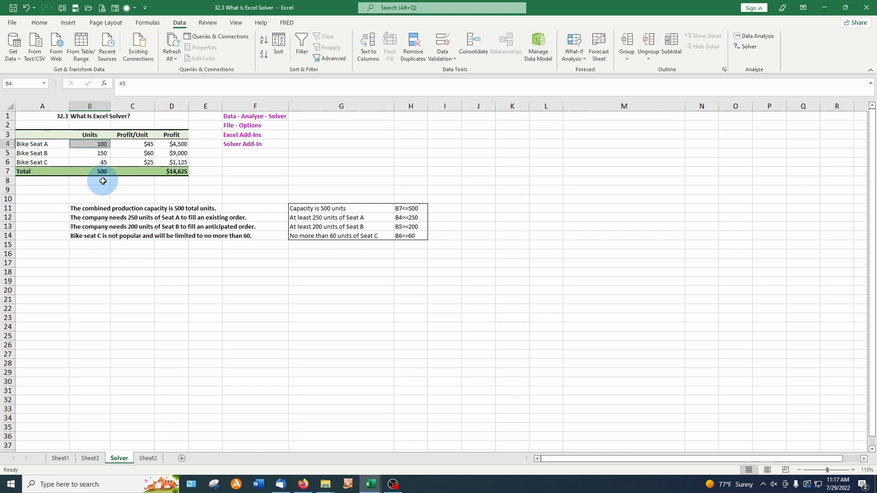
Step: Try solving the model from the trial units and cancel the Solver results
left_click(747, 46)
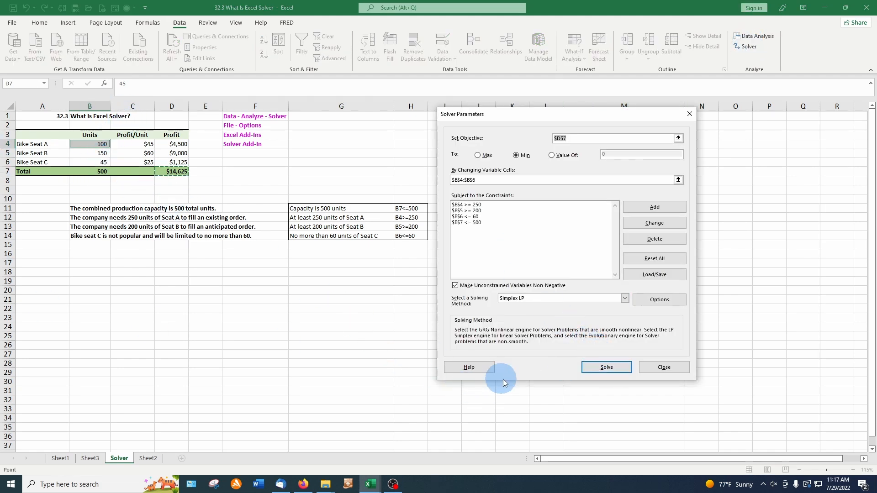
left_click(599, 368)
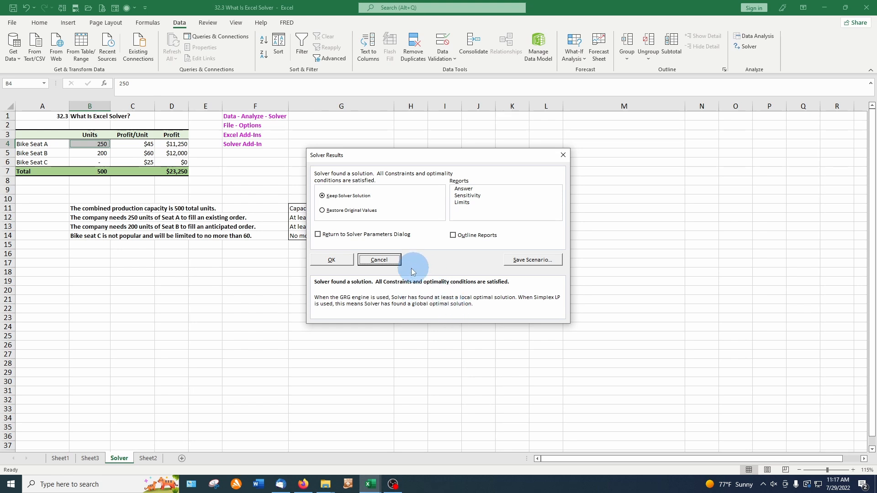
left_click(379, 260)
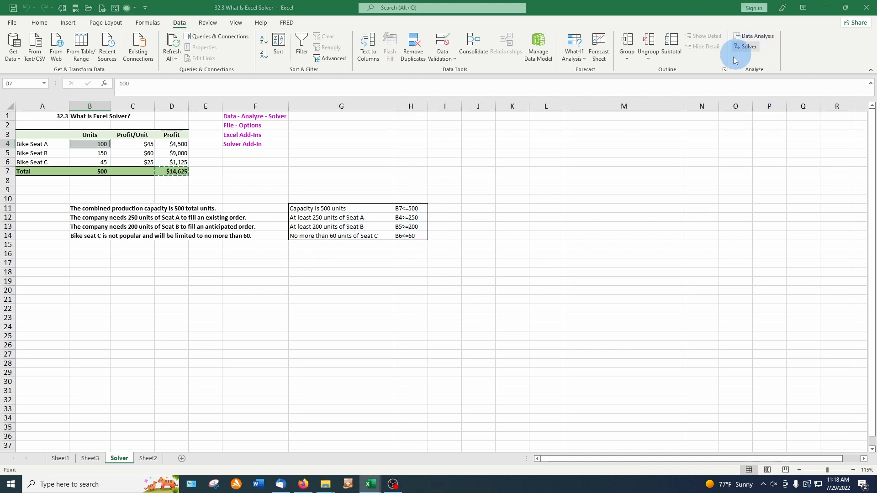
Step: Solve the bike seat model, keep the Solver solution with an Answer report, and open that report
left_click(745, 46)
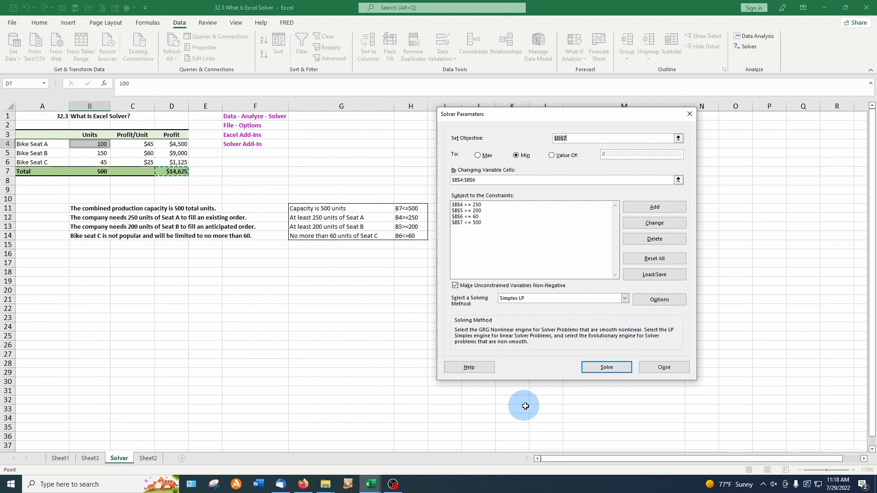
left_click(606, 367)
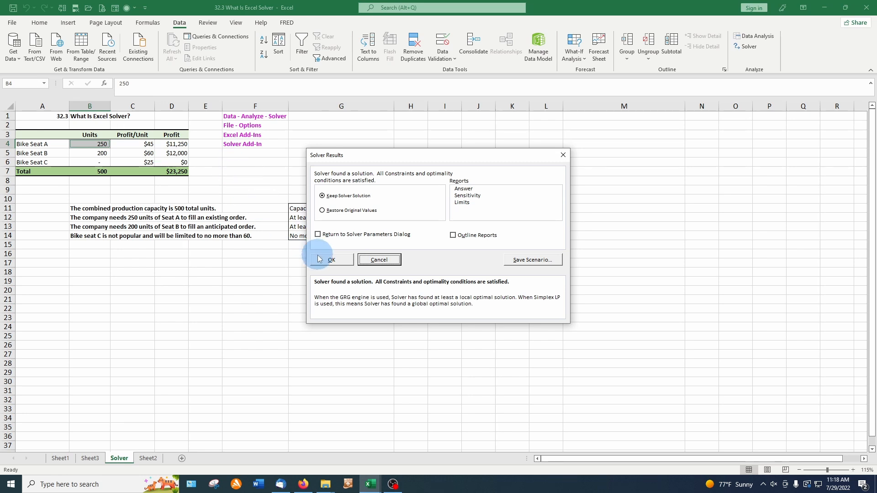
left_click(464, 189)
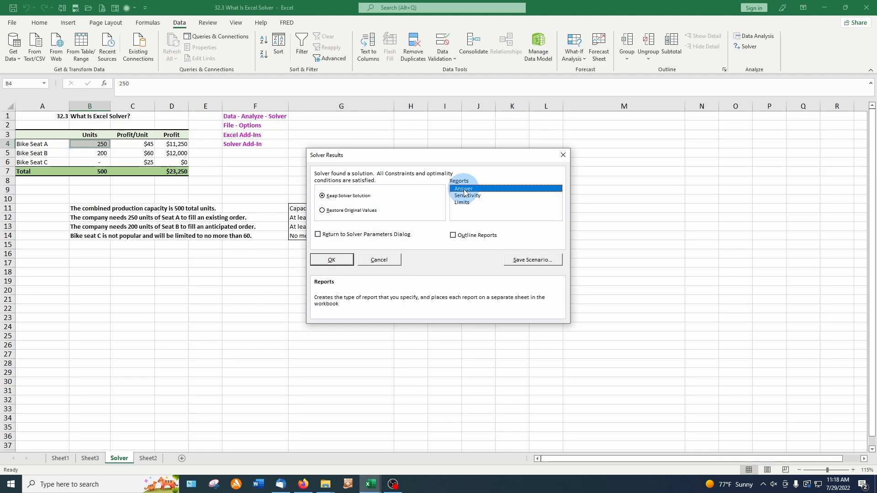
left_click(332, 259)
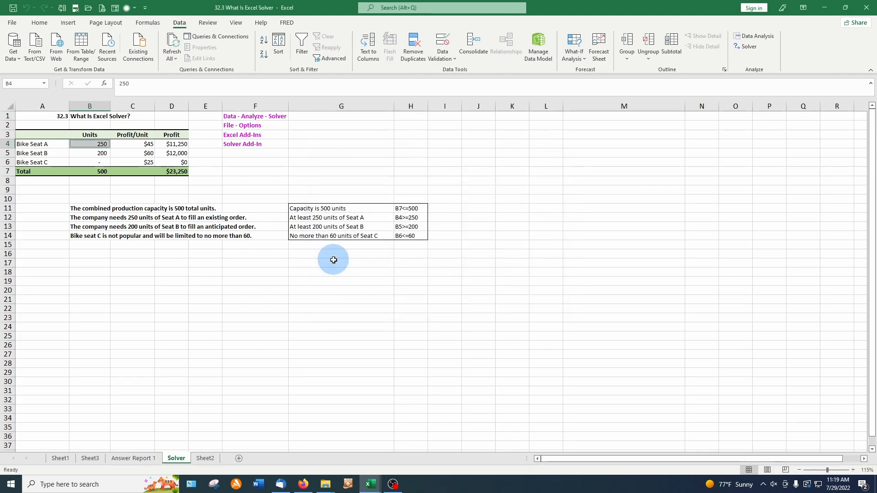
left_click(124, 461)
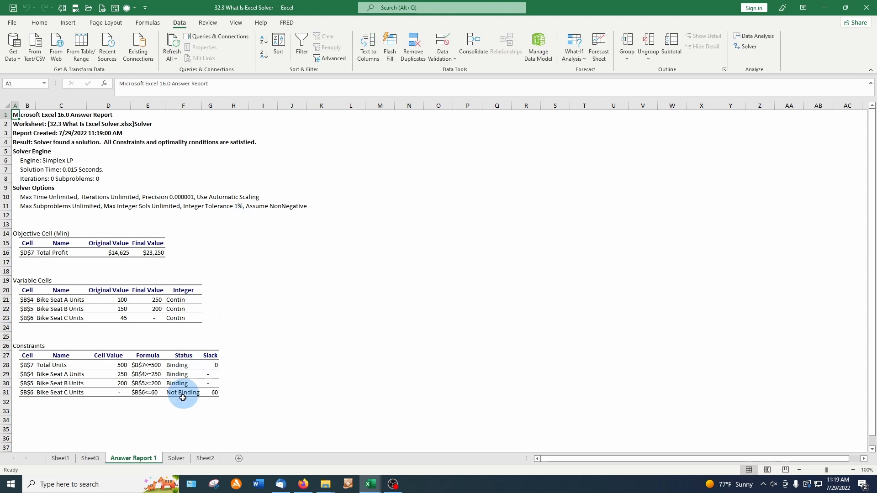
Step: Solve again from the Solver sheet, generating only the Sensitivity and Limits reports, and open both reports
left_click(177, 459)
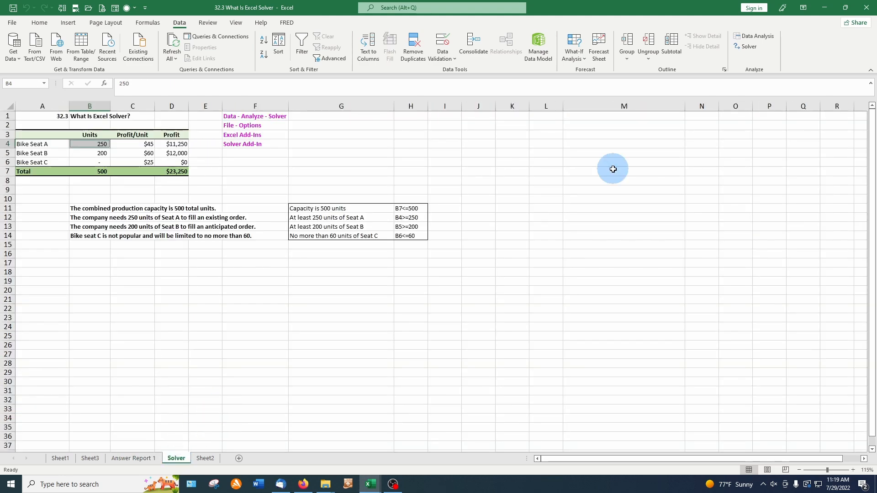
left_click(747, 47)
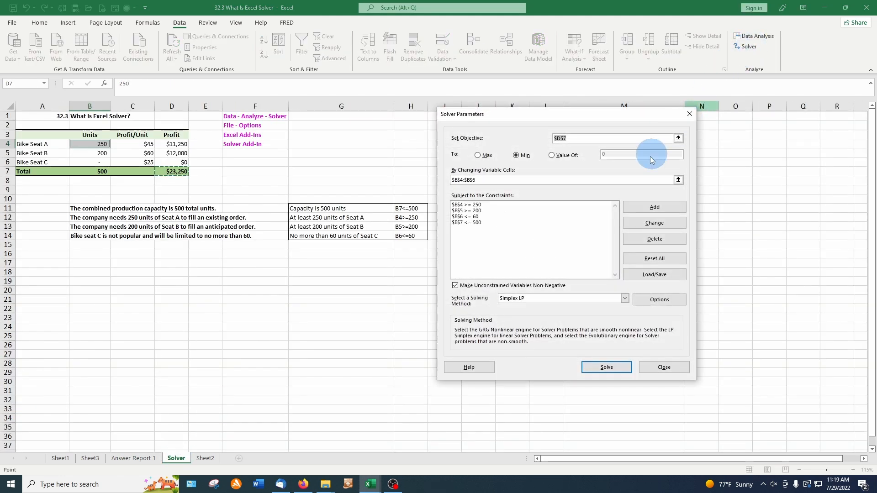
left_click(606, 368)
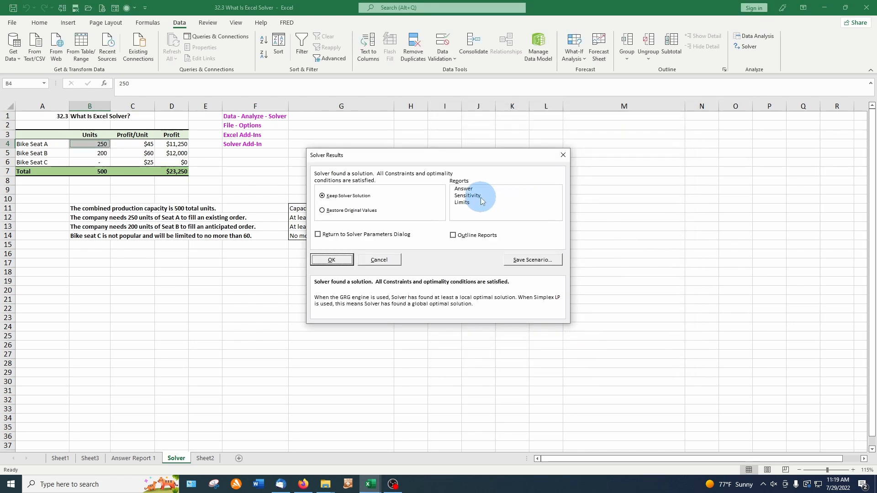
left_click(467, 196)
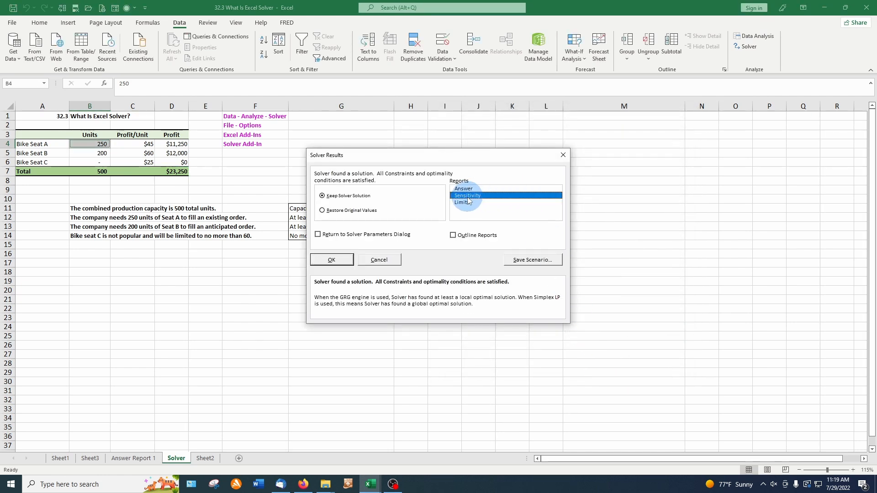
left_click(468, 189, "ctrl")
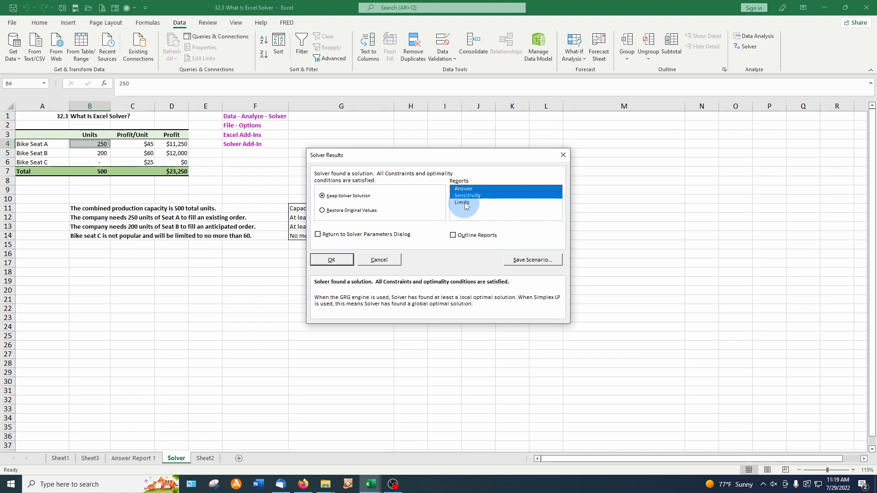
left_click(466, 203, "ctrl")
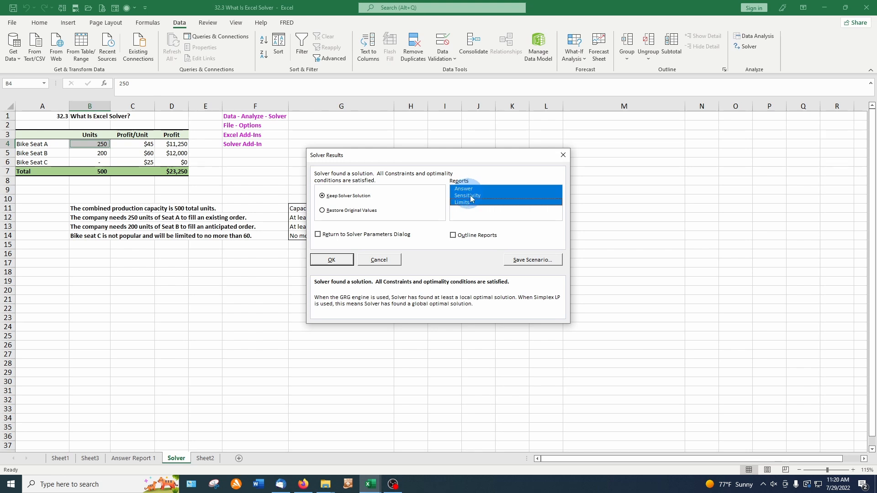
left_click(468, 188, "ctrl")
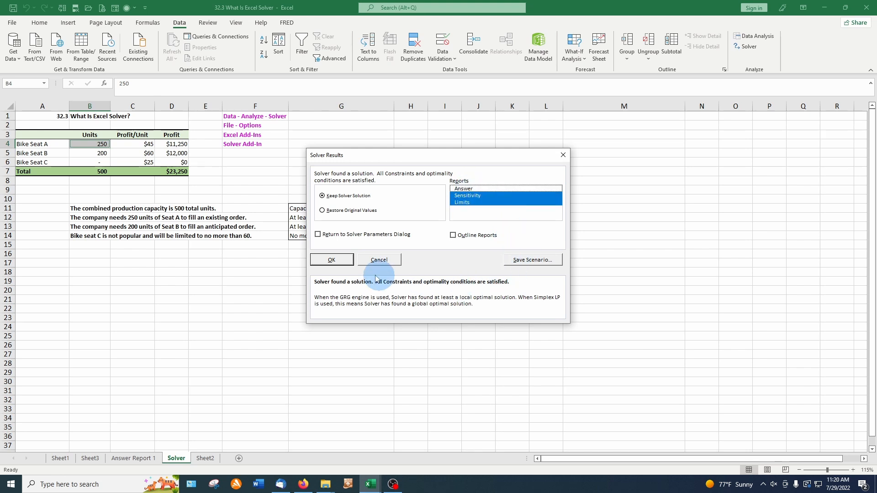
left_click(346, 264)
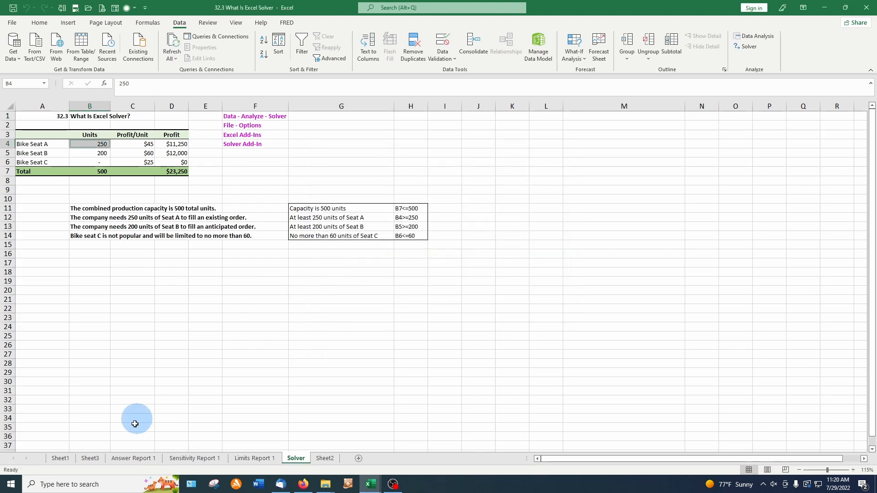
left_click(187, 459)
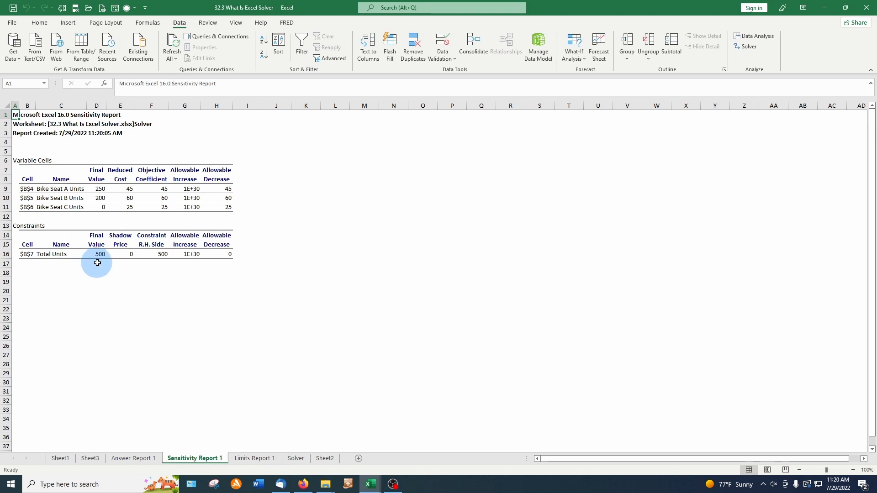
left_click(253, 459)
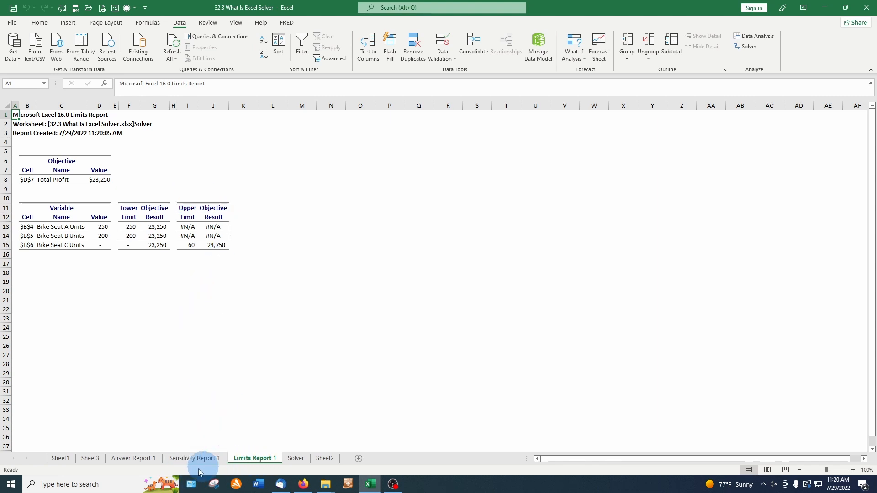
Step: Delete the Answer, Sensitivity and Limits report sheets together
left_click(147, 459, "shift")
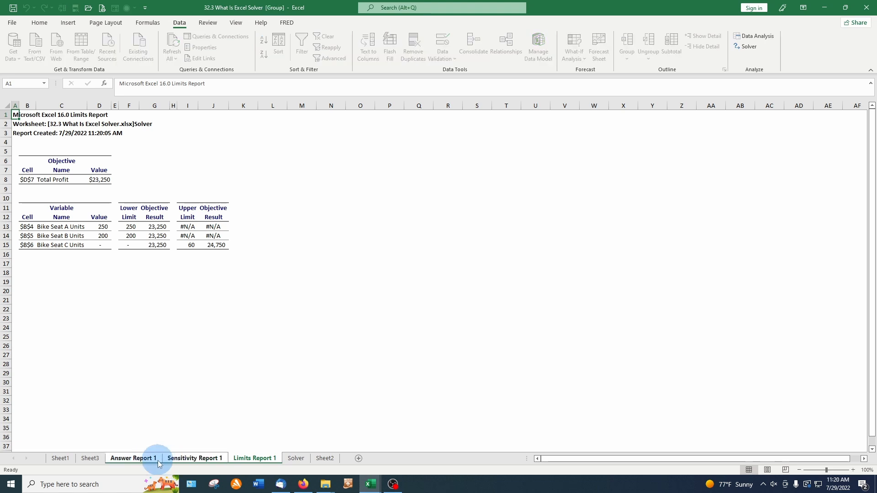
right_click(243, 459)
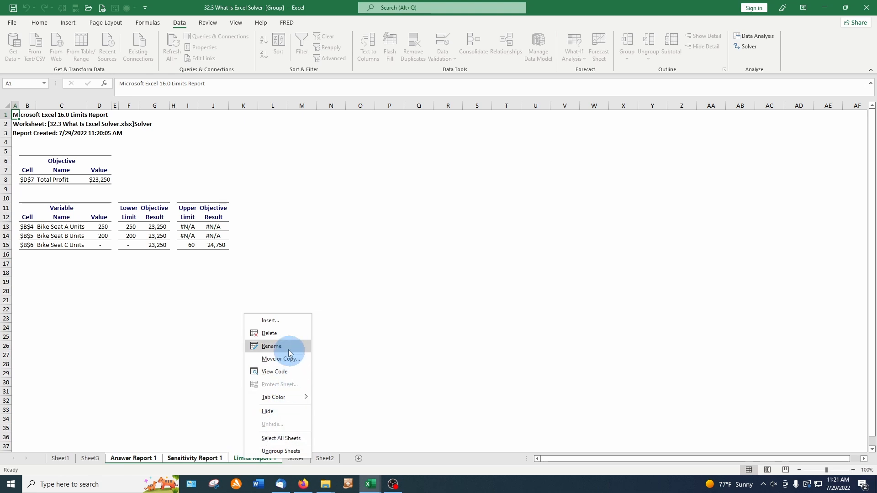
left_click(277, 339)
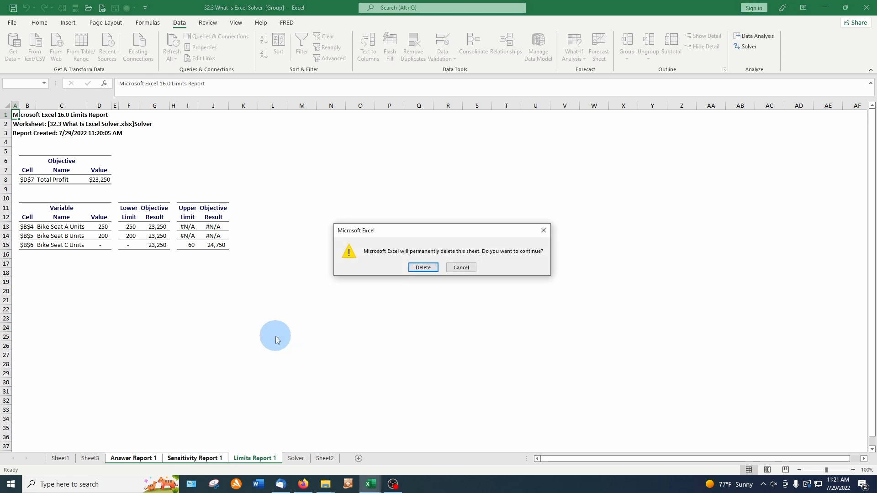
left_click(423, 267)
left_click(178, 299)
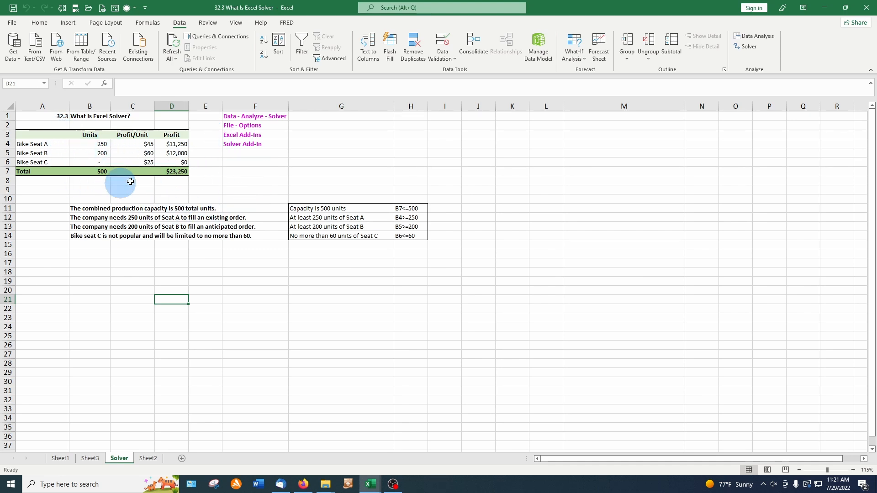
left_click(242, 182)
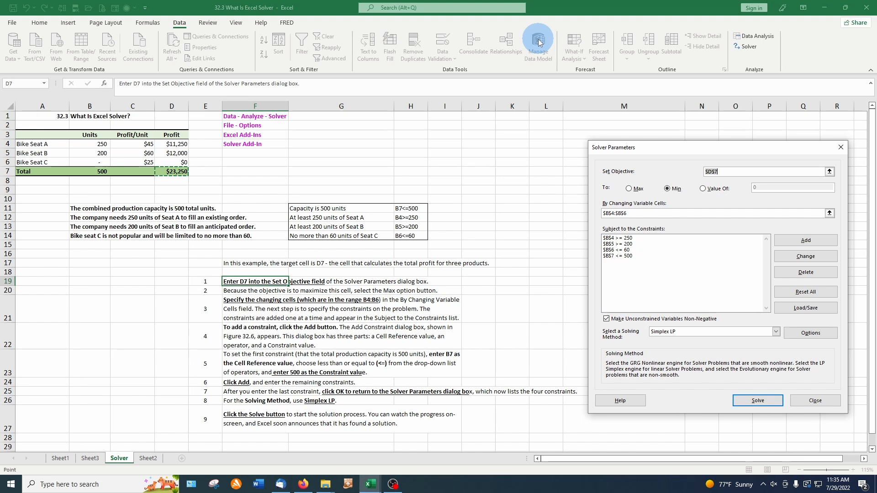
left_click(249, 264)
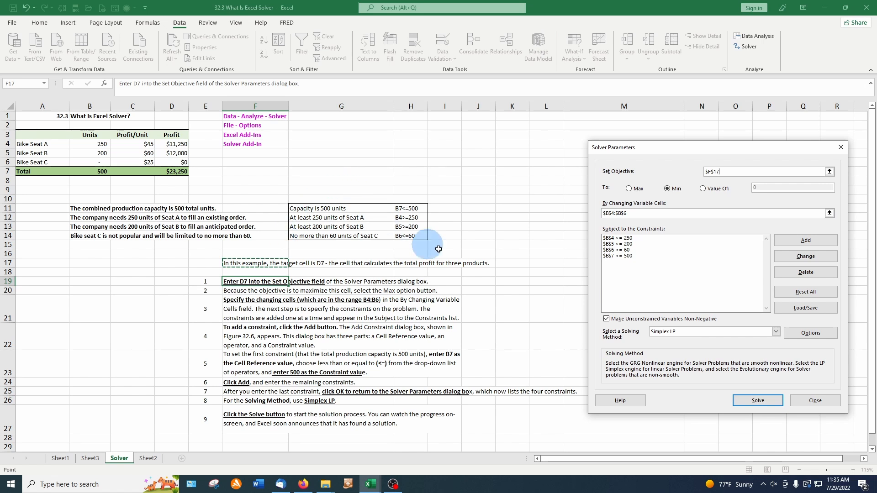
key("Escape")
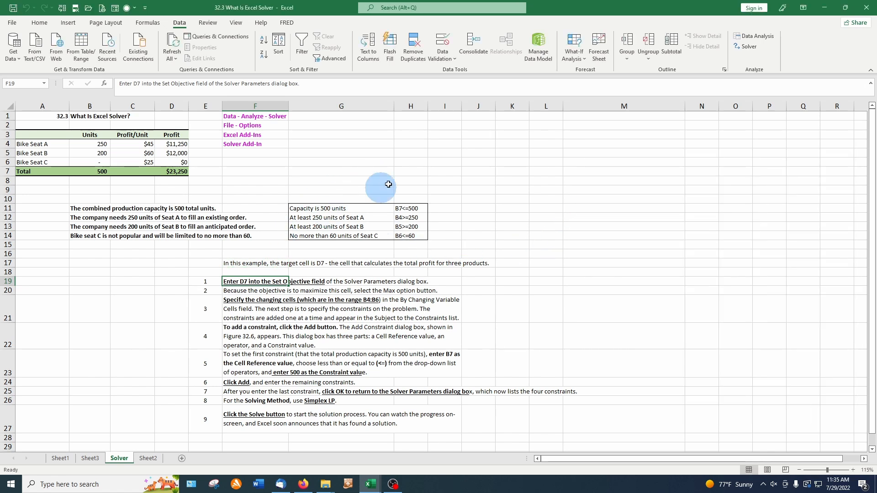
Step: Reopen the Solver parameters and set the objective in D7 to Max
left_click(172, 281)
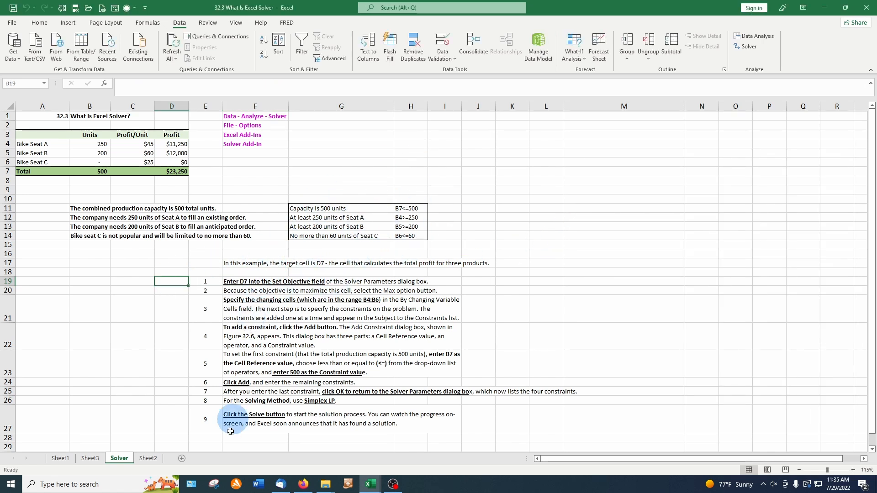
left_click(746, 46)
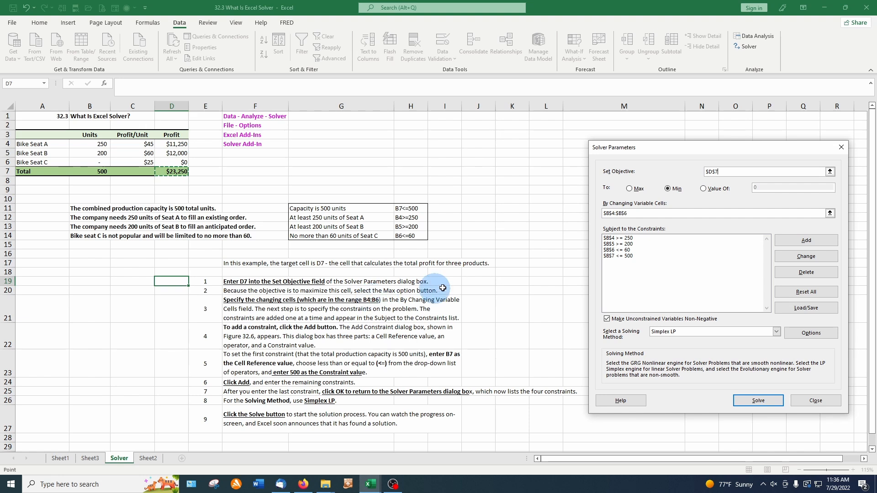
left_click(629, 189)
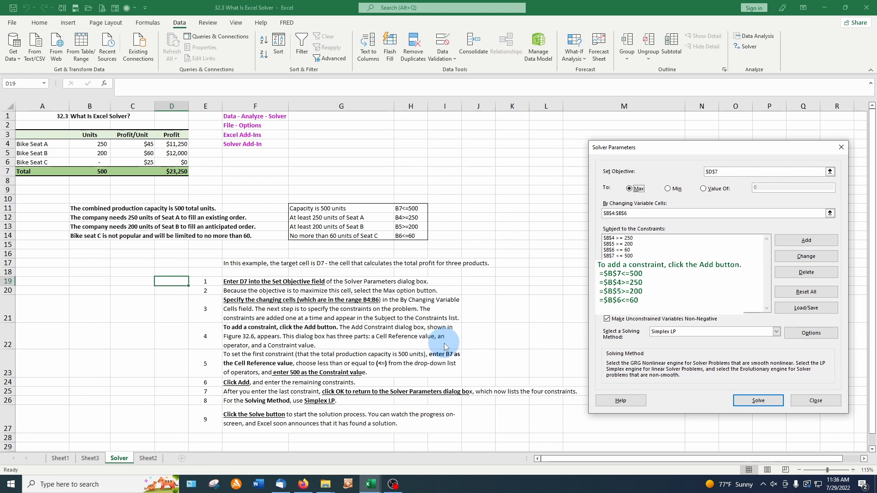
Step: Try to add a Solver constraint requiring total units in B7 <= 500
left_click(806, 240)
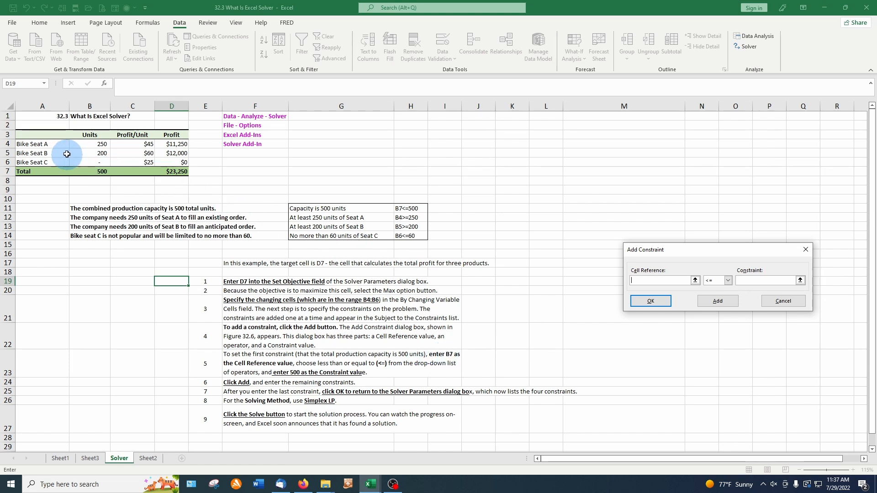
left_click(84, 171)
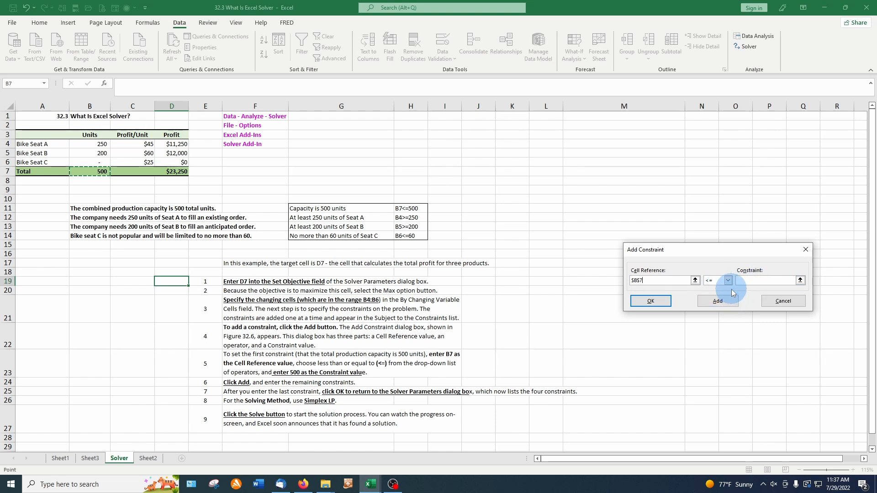
left_click(727, 280)
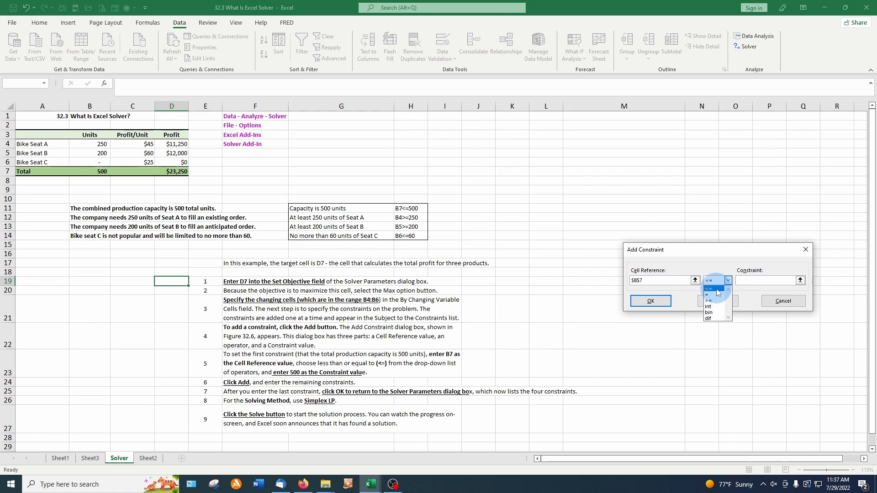
left_click(731, 280)
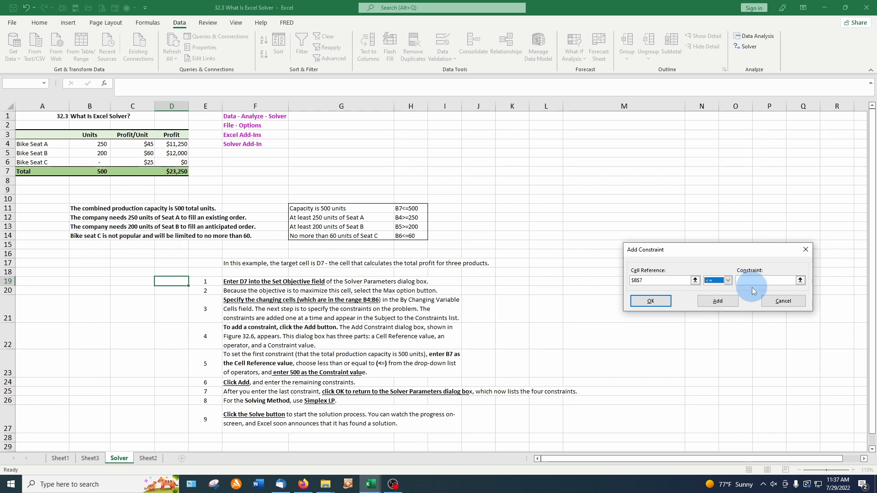
left_click(748, 282)
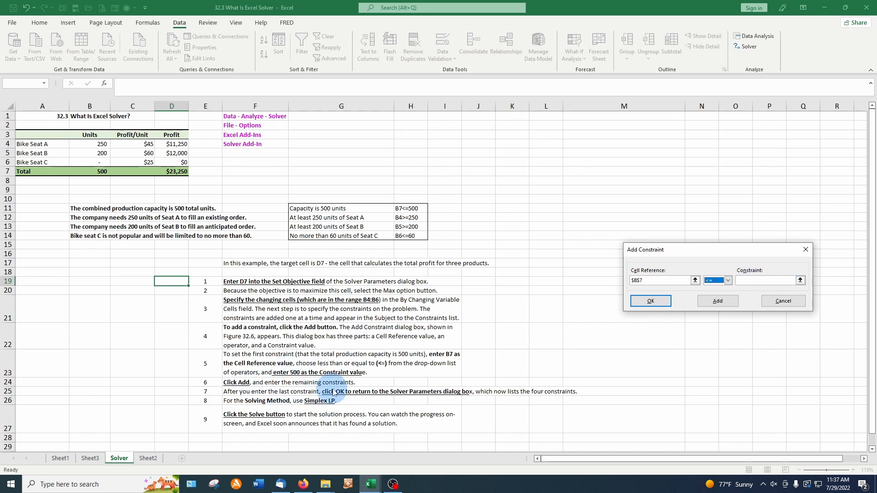
type("500")
key("Return")
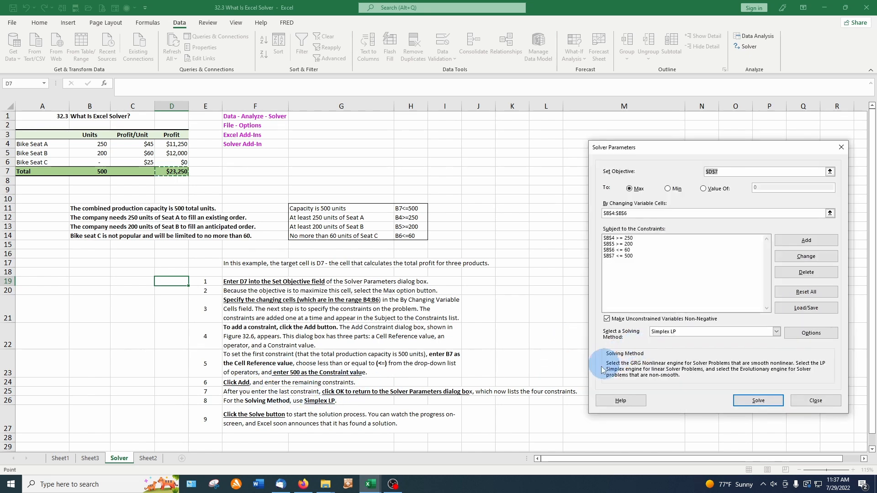